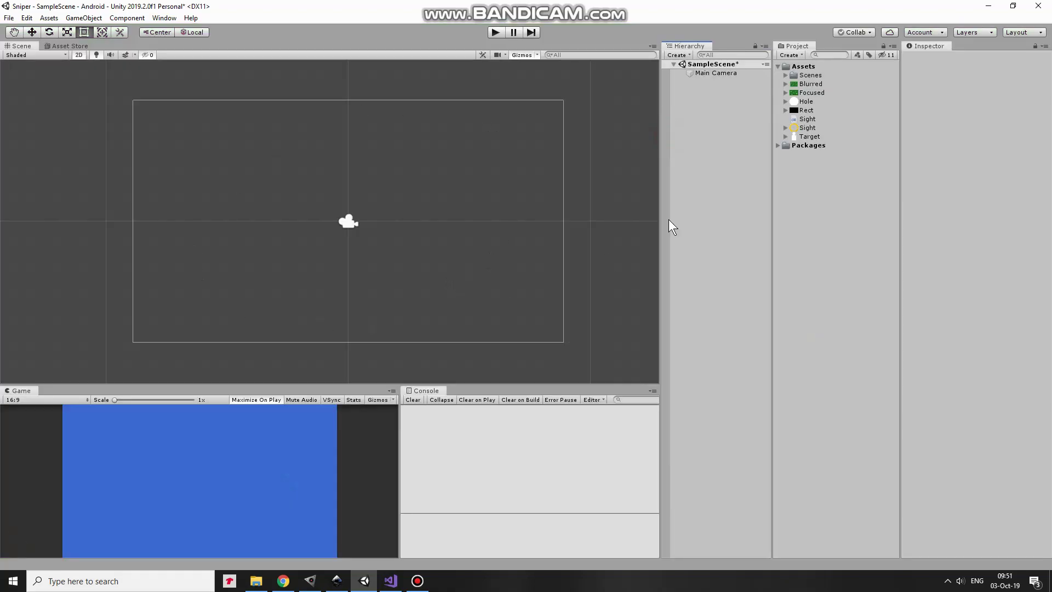
Drag the Focused forest sprite from the Project panel into the Scene view
{"action": "left_click_drag", "start_coordinate": [801, 93], "coordinate": [171, 221]}
Add the Blurred sprite and set both Focused and Blurred to position X 0, Y 0
{"action": "left_click_drag", "start_coordinate": [804, 83], "coordinate": [495, 222]}
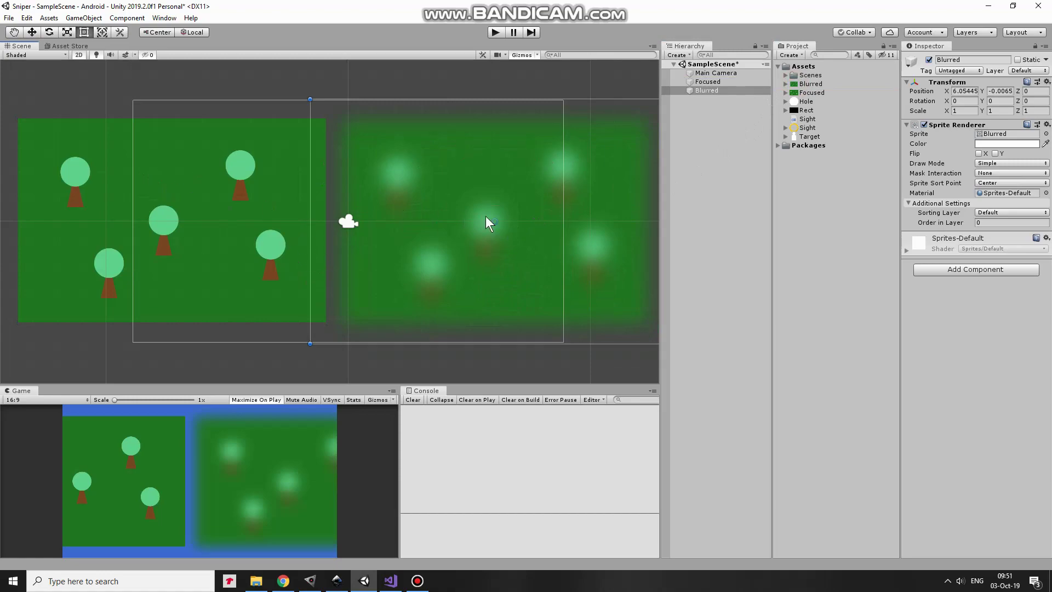
{"action": "left_click", "coordinate": [708, 82]}
{"action": "left_click", "coordinate": [969, 91]}
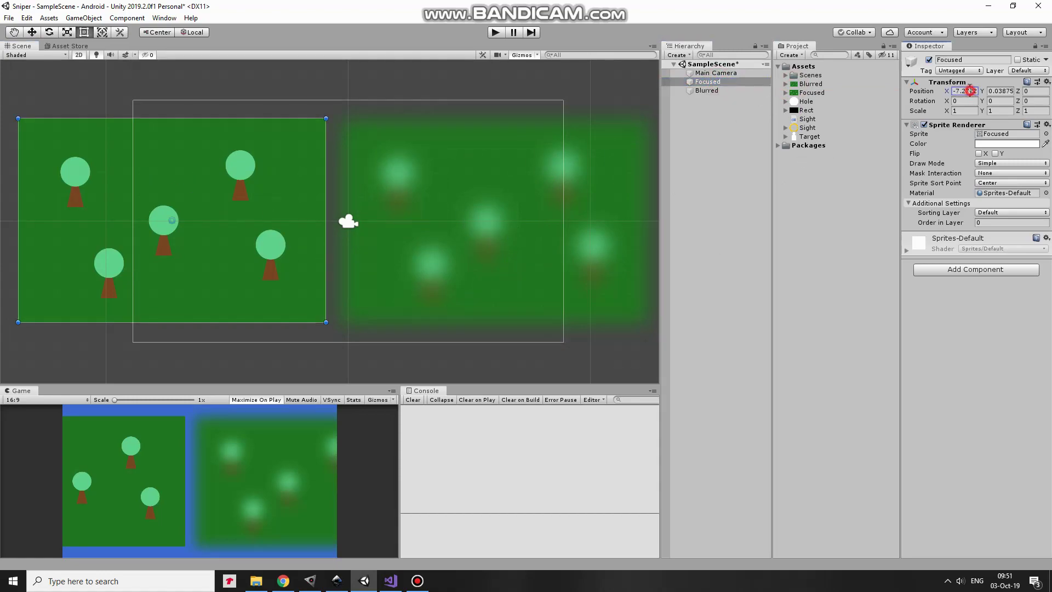
{"action": "type", "text": "0"}
{"action": "key", "text": "Tab"}
{"action": "type", "text": "0"}
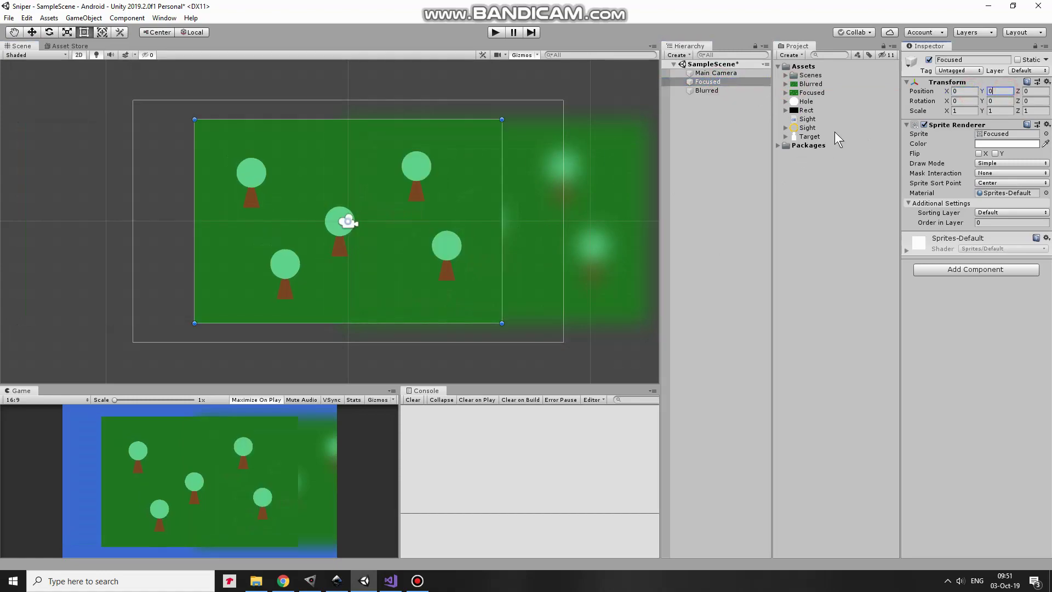
{"action": "left_click", "coordinate": [706, 90]}
{"action": "left_click", "coordinate": [965, 91]}
{"action": "type", "text": "0"}
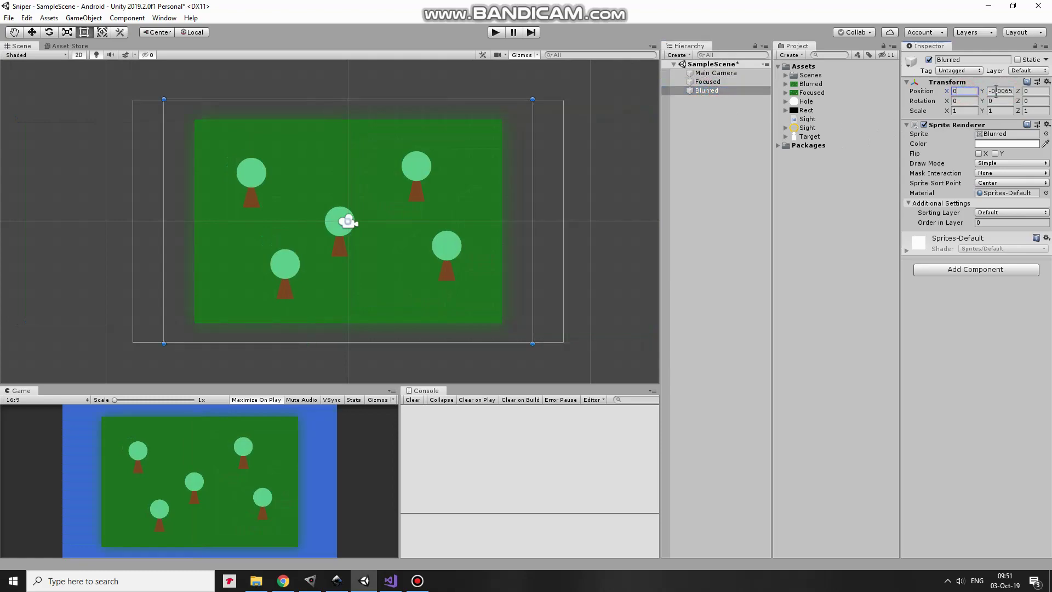
{"action": "left_click", "coordinate": [996, 91]}
{"action": "type", "text": "0"}
Scale Focused and Blurred together to 1.5 on X, Y and Z
{"action": "left_click", "coordinate": [715, 82]}
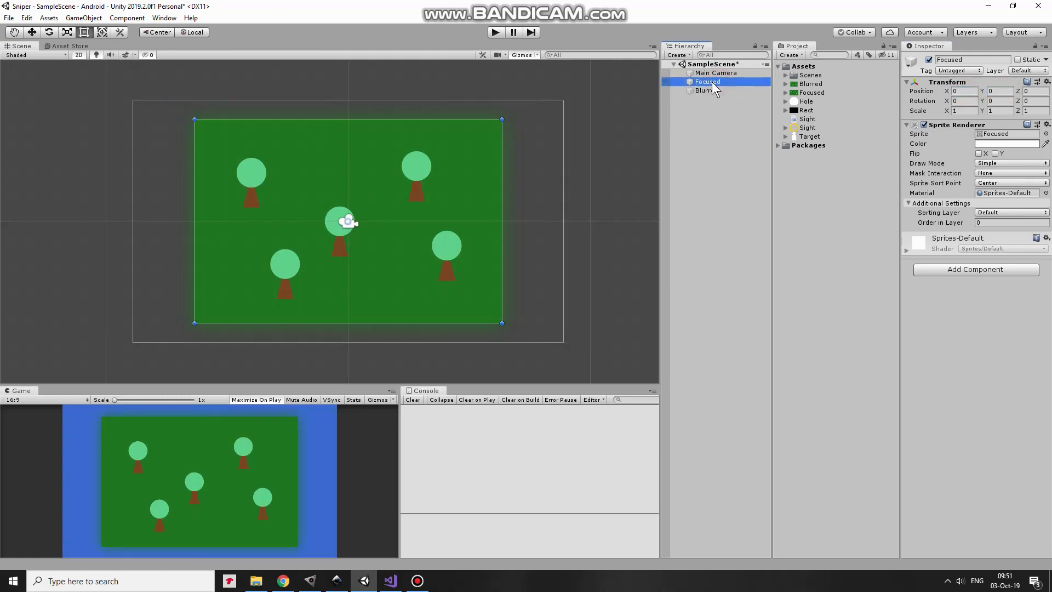
{"action": "left_click", "coordinate": [707, 91], "text": "shift"}
{"action": "left_click", "coordinate": [960, 110]}
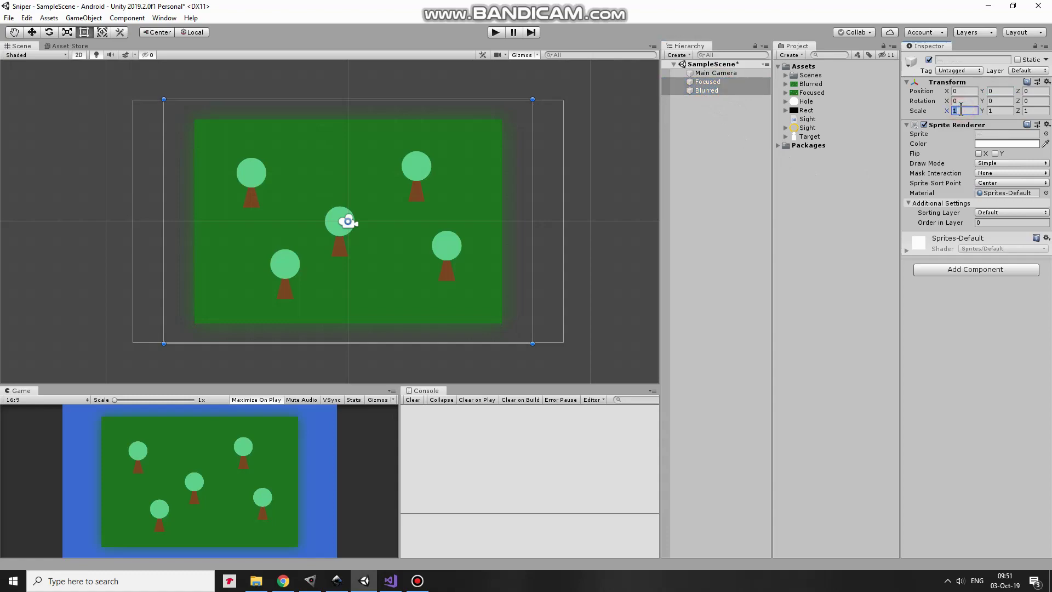
{"action": "type", "text": "1.5"}
{"action": "left_click", "coordinate": [1003, 112]}
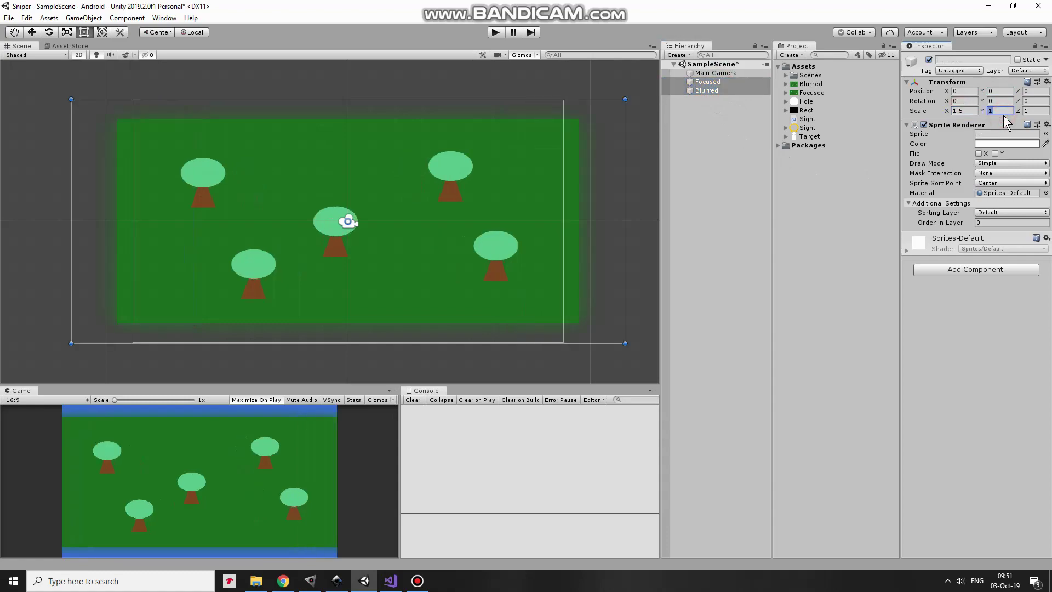
{"action": "type", "text": "1.5"}
{"action": "left_click", "coordinate": [1033, 110]}
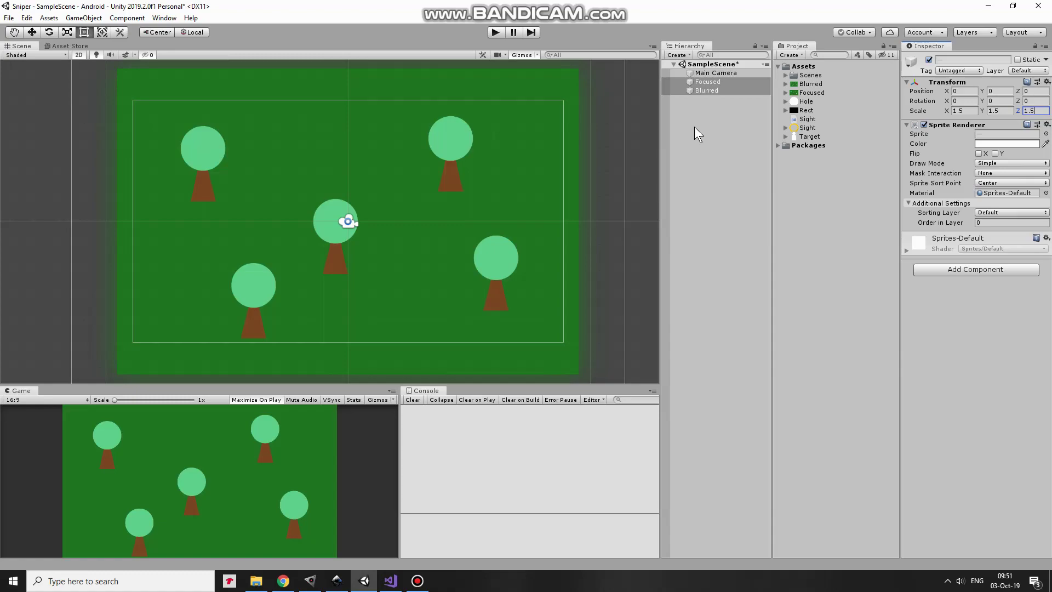
Give the Focused sprite Order in Layer 3 so it draws above Blurred
{"action": "left_click", "coordinate": [704, 82]}
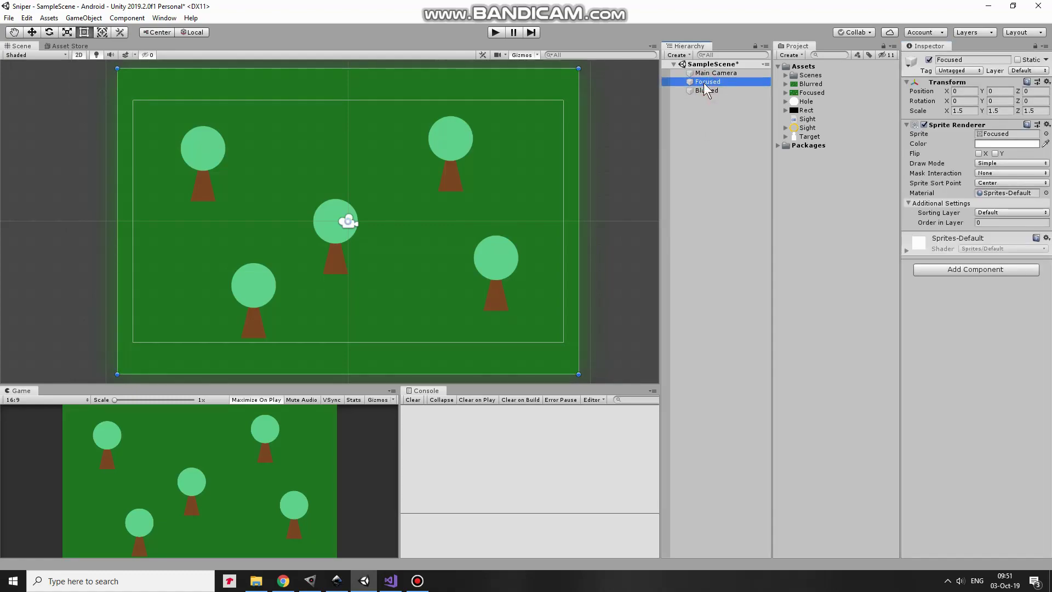
{"action": "left_click", "coordinate": [985, 222]}
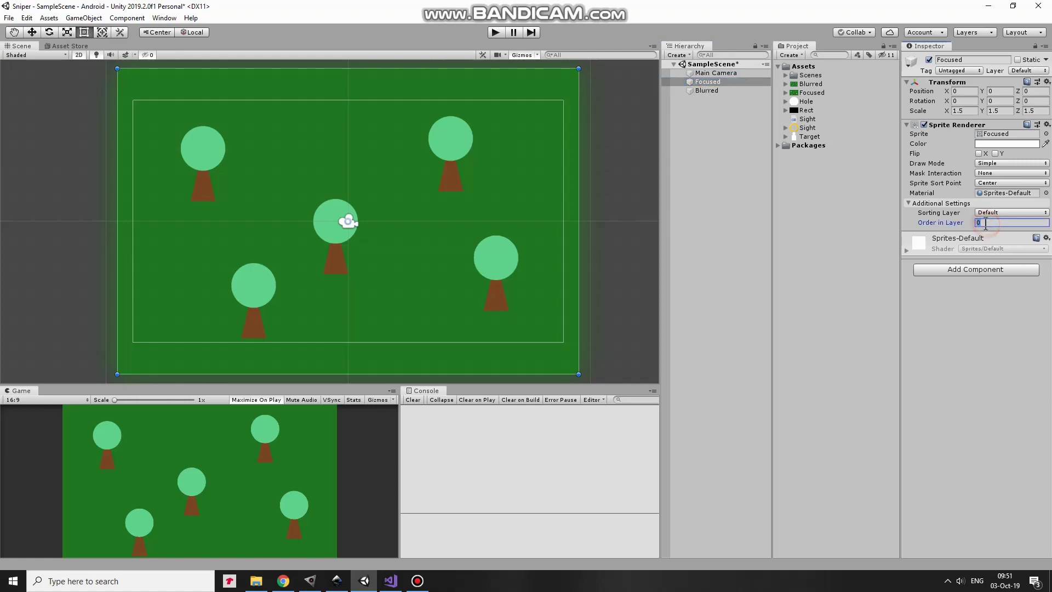
{"action": "type", "text": "3"}
{"action": "left_click", "coordinate": [708, 92]}
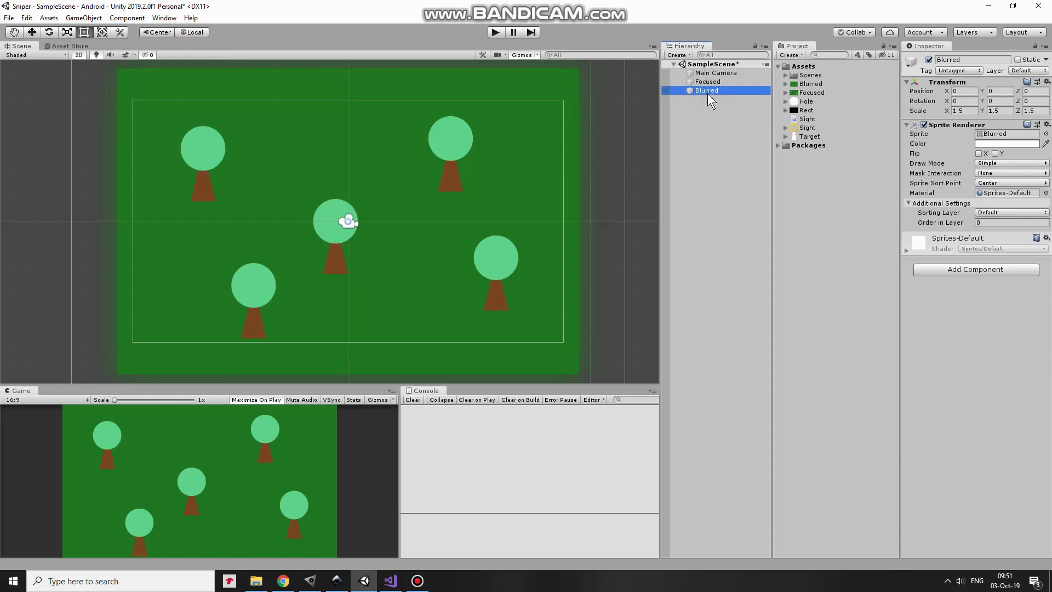
Drag the Hole sprite into the scene and set its Order in Layer to 2
{"action": "left_click_drag", "start_coordinate": [804, 102], "coordinate": [421, 213]}
{"action": "left_click", "coordinate": [985, 223]}
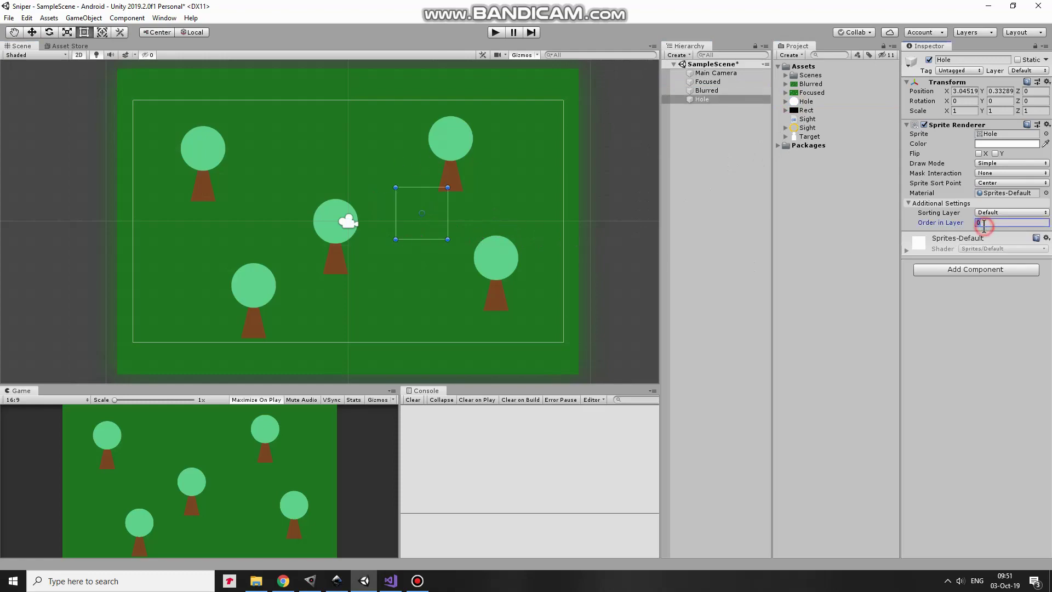
{"action": "type", "text": "5"}
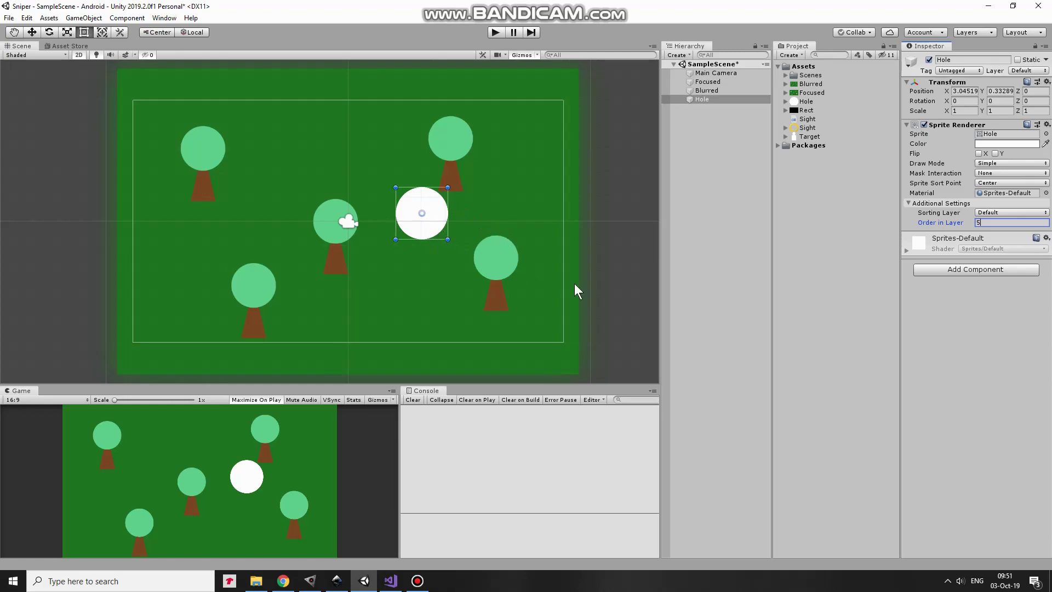
{"action": "left_click_drag", "start_coordinate": [987, 223], "coordinate": [965, 226]}
{"action": "type", "text": "2"}
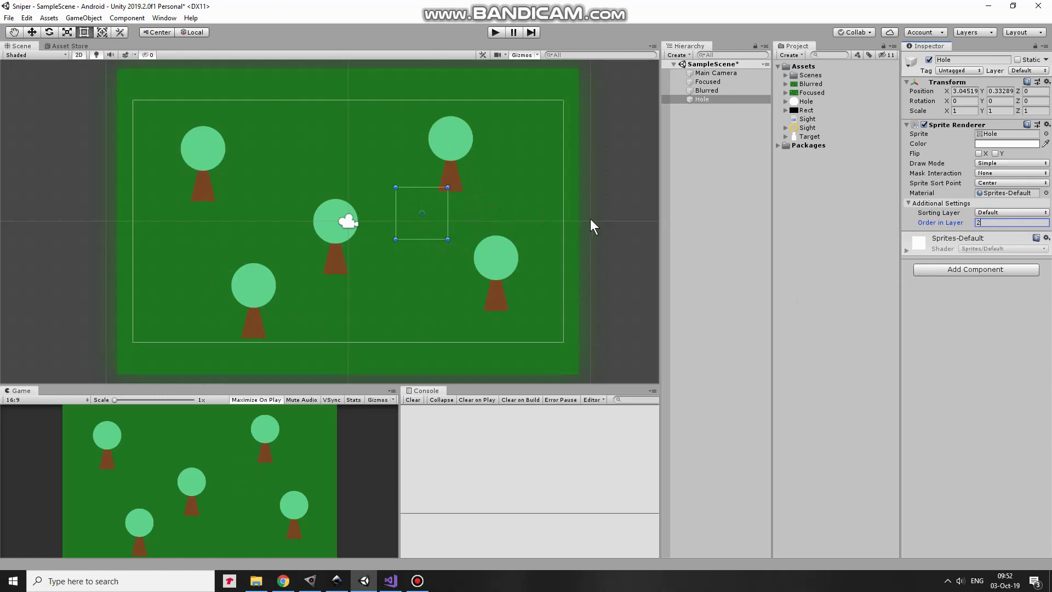
Add a Sprite Mask component to Hole and assign the Hole sprite as its shape
{"action": "left_click", "coordinate": [712, 100]}
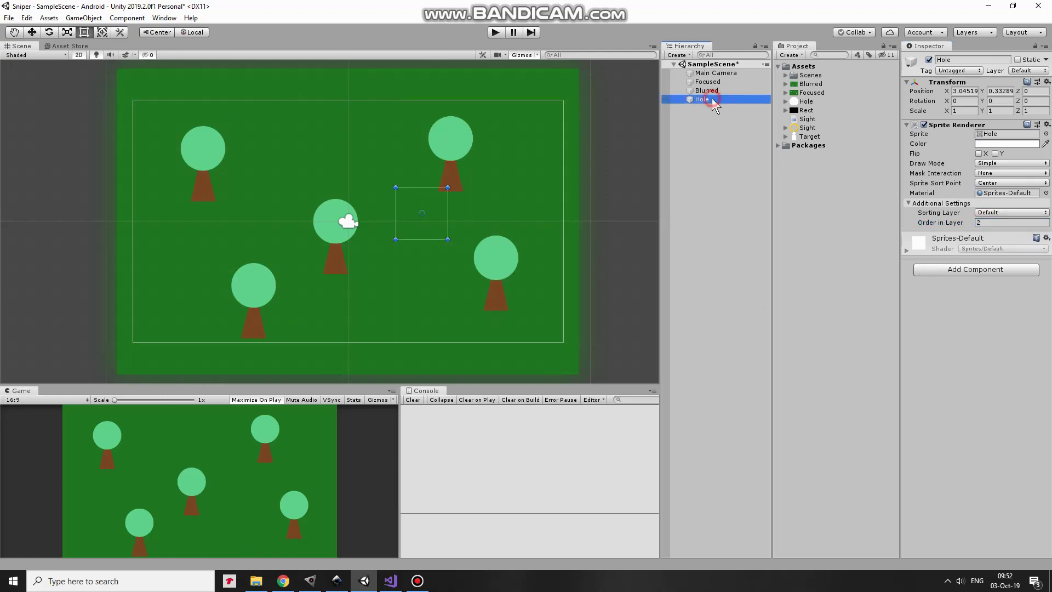
{"action": "left_click", "coordinate": [949, 269]}
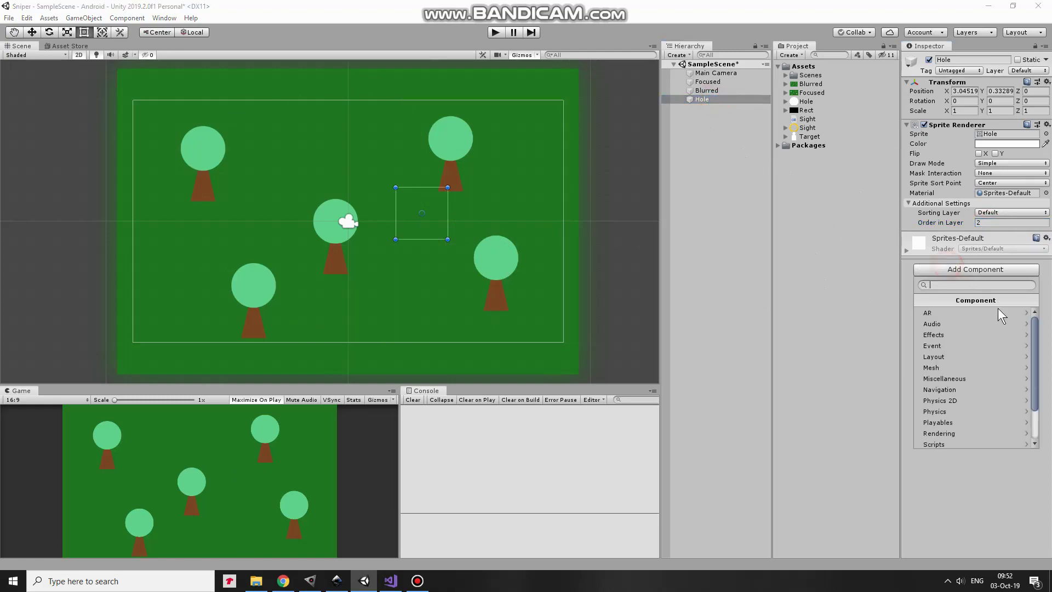
{"action": "left_click", "coordinate": [951, 377]}
{"action": "left_click", "coordinate": [946, 433]}
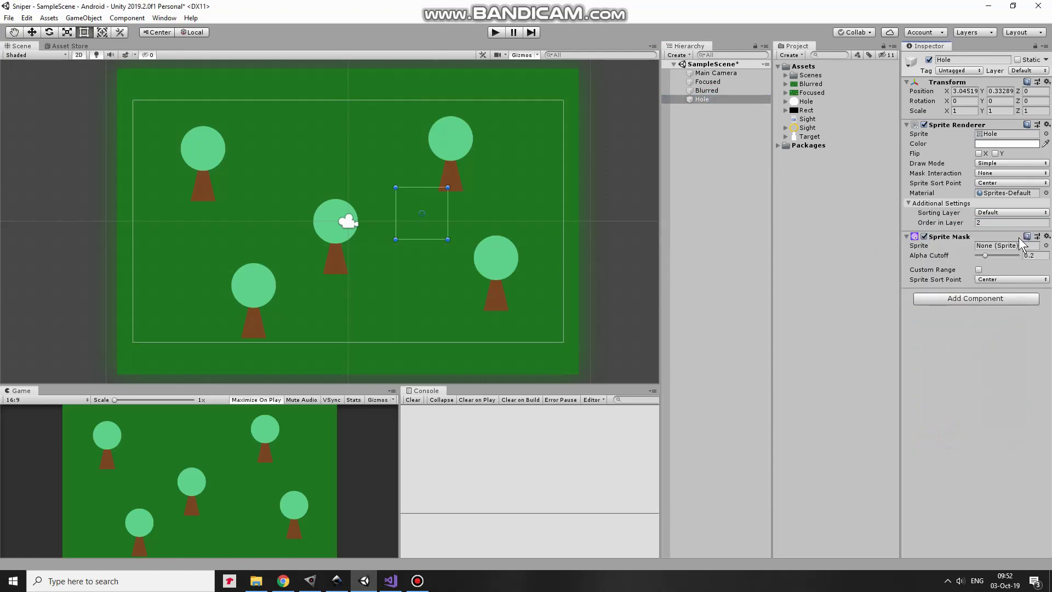
{"action": "left_click_drag", "start_coordinate": [805, 101], "coordinate": [1003, 248]}
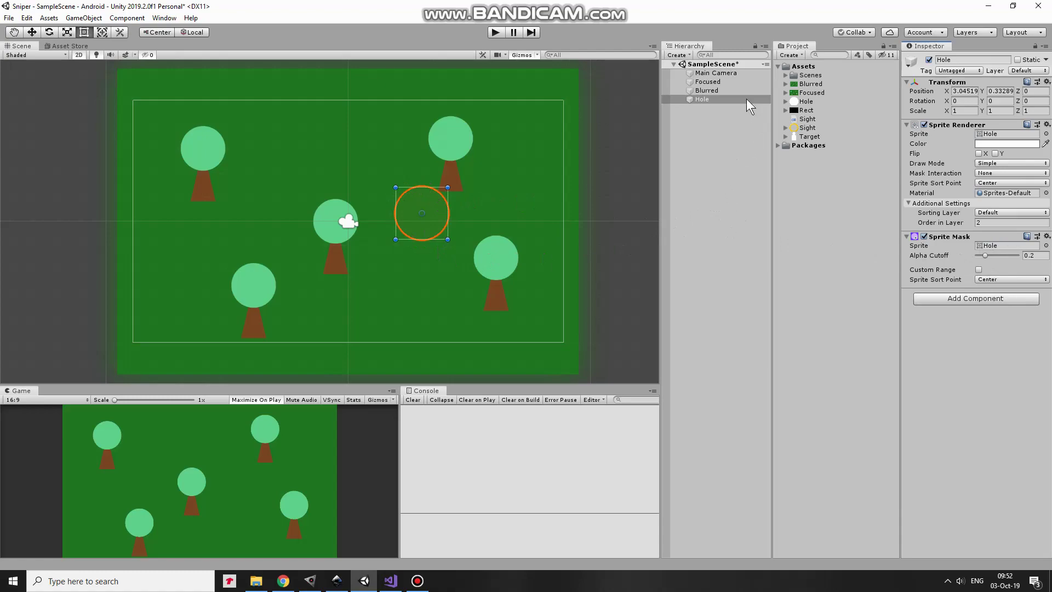
Set Focused's Mask Interaction to Visible Inside Mask and move Hole over the upper-right tree
{"action": "left_click", "coordinate": [712, 82]}
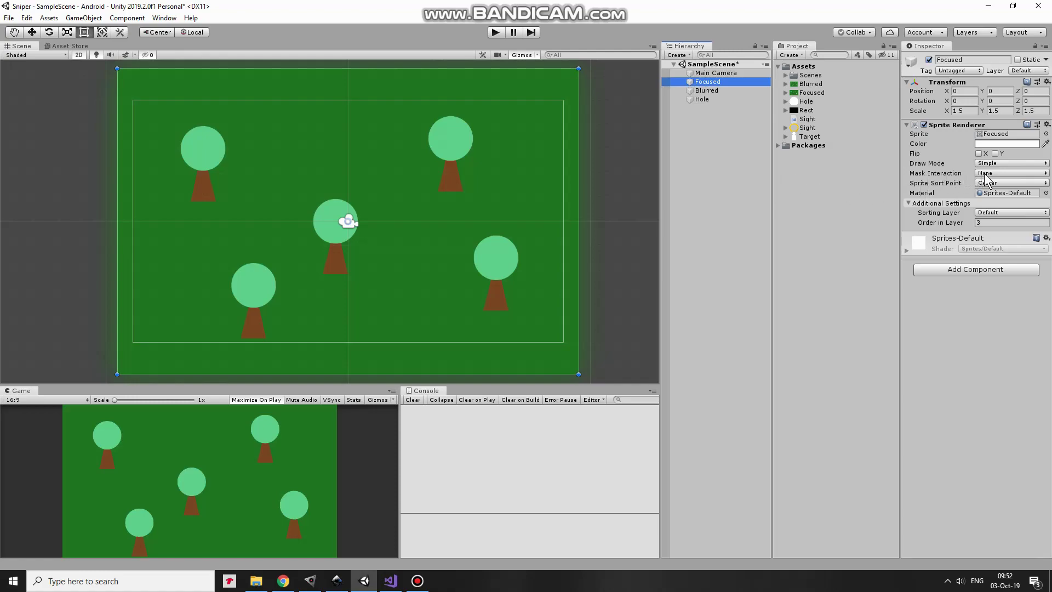
{"action": "left_click", "coordinate": [986, 174]}
{"action": "left_click", "coordinate": [1004, 198]}
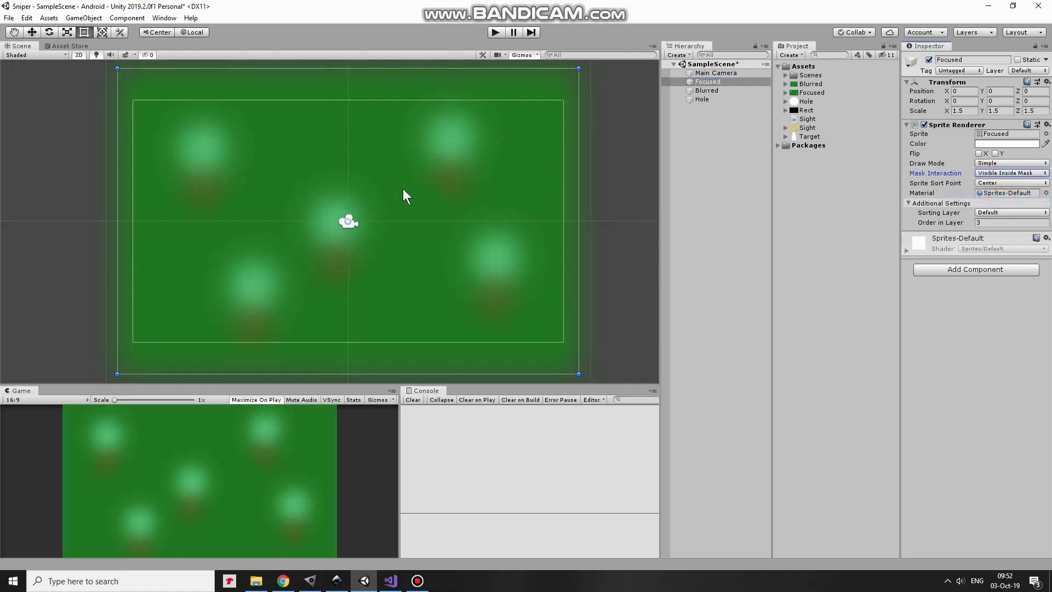
{"action": "left_click", "coordinate": [706, 100]}
{"action": "left_click_drag", "start_coordinate": [422, 218], "coordinate": [449, 185]}
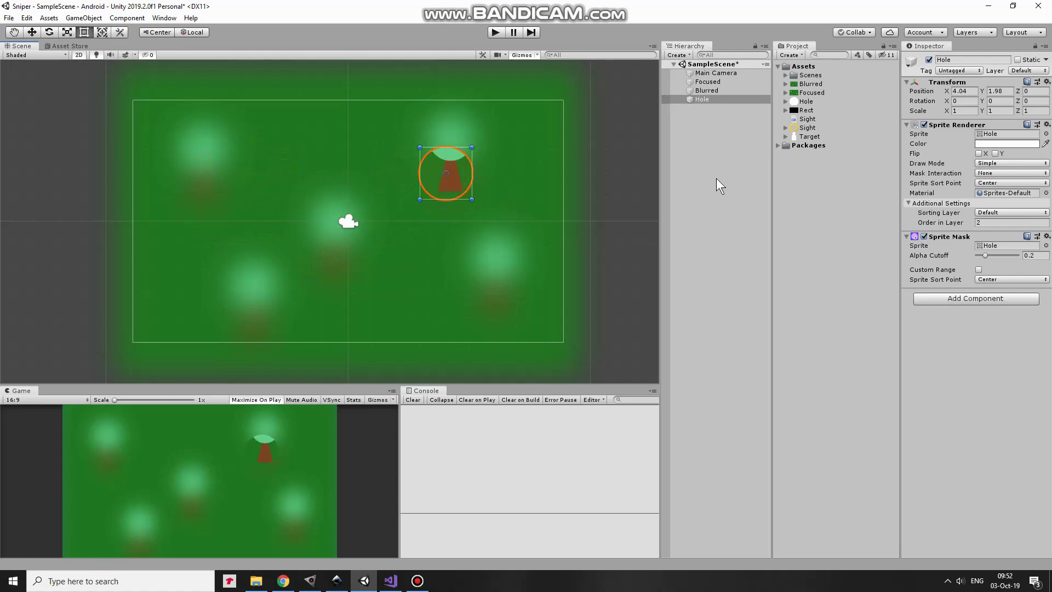
Add the Sight sprite as a child of Hole, centred at position 0, 0
{"action": "left_click", "coordinate": [722, 99]}
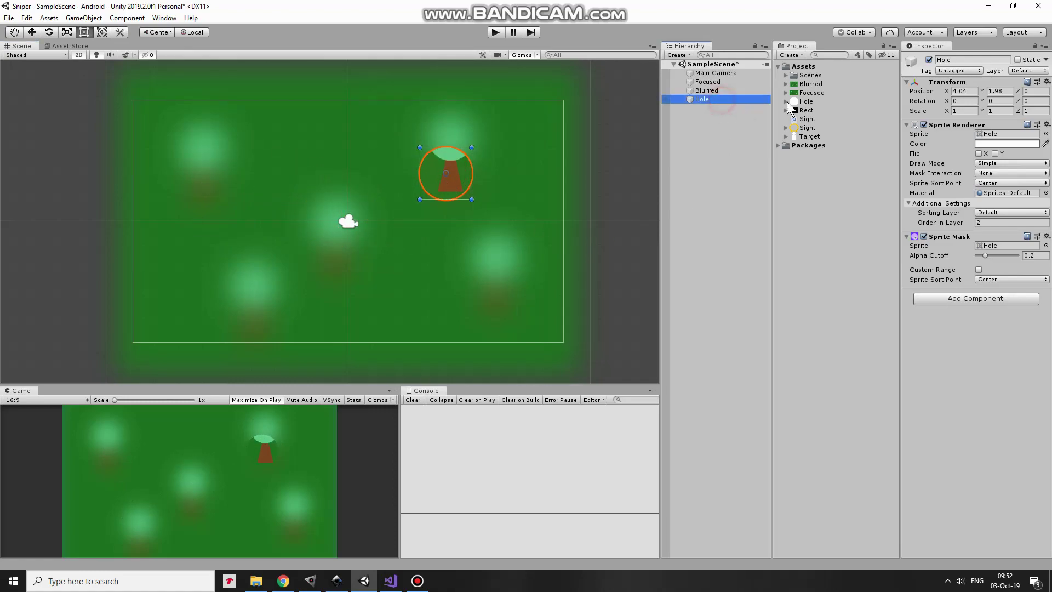
{"action": "left_click_drag", "start_coordinate": [806, 129], "coordinate": [726, 169]}
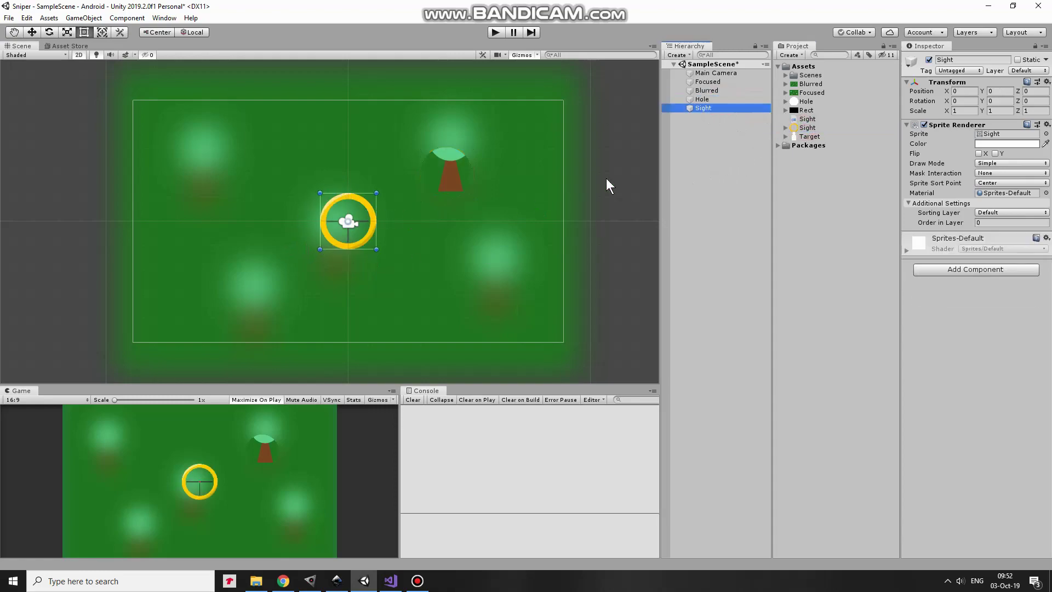
{"action": "left_click_drag", "start_coordinate": [690, 109], "coordinate": [693, 100]}
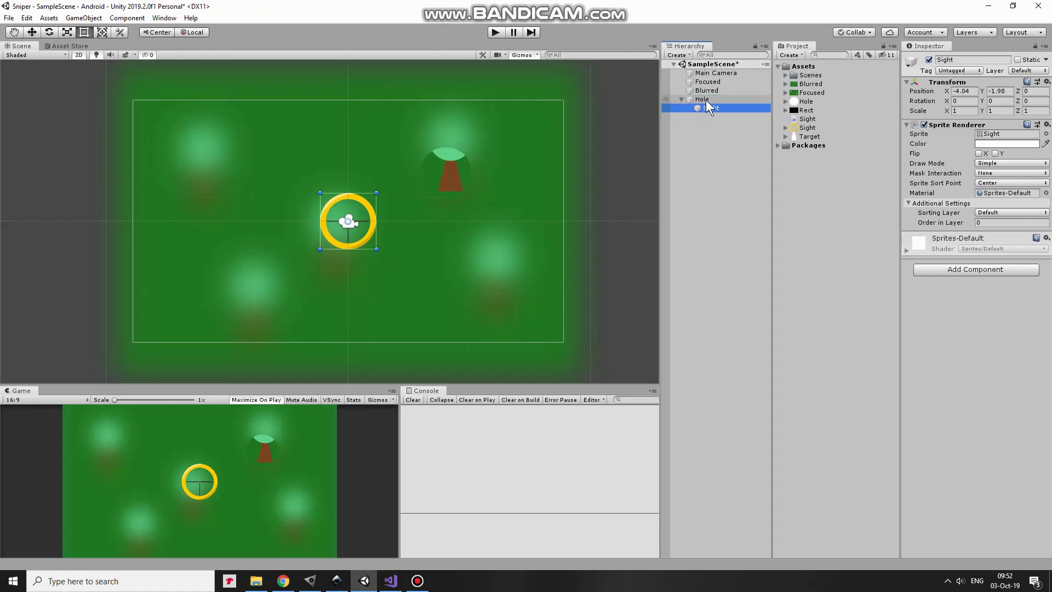
{"action": "left_click", "coordinate": [964, 91]}
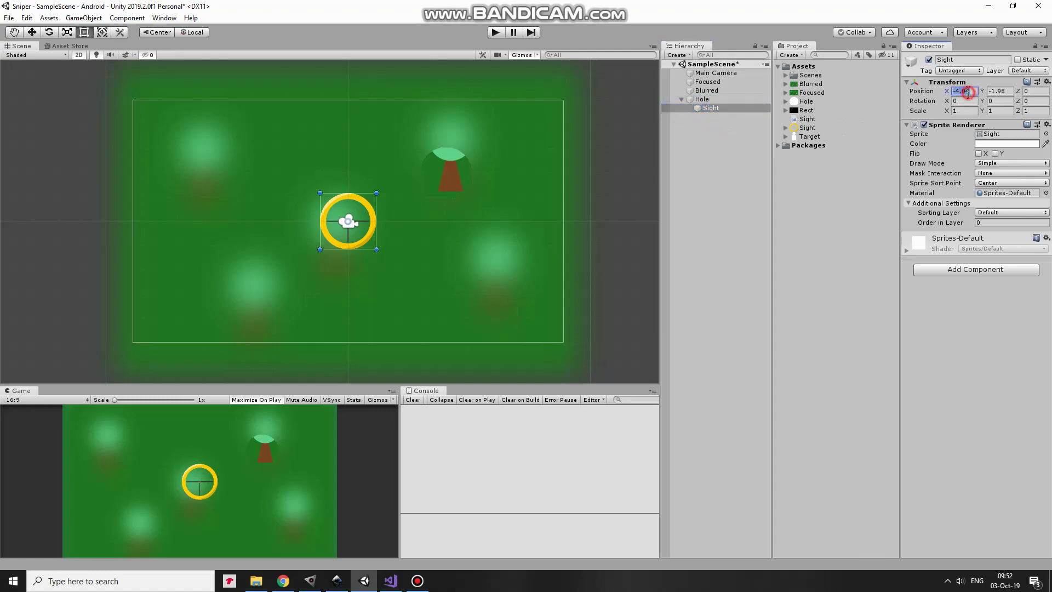
{"action": "type", "text": "0"}
{"action": "key", "text": "Tab"}
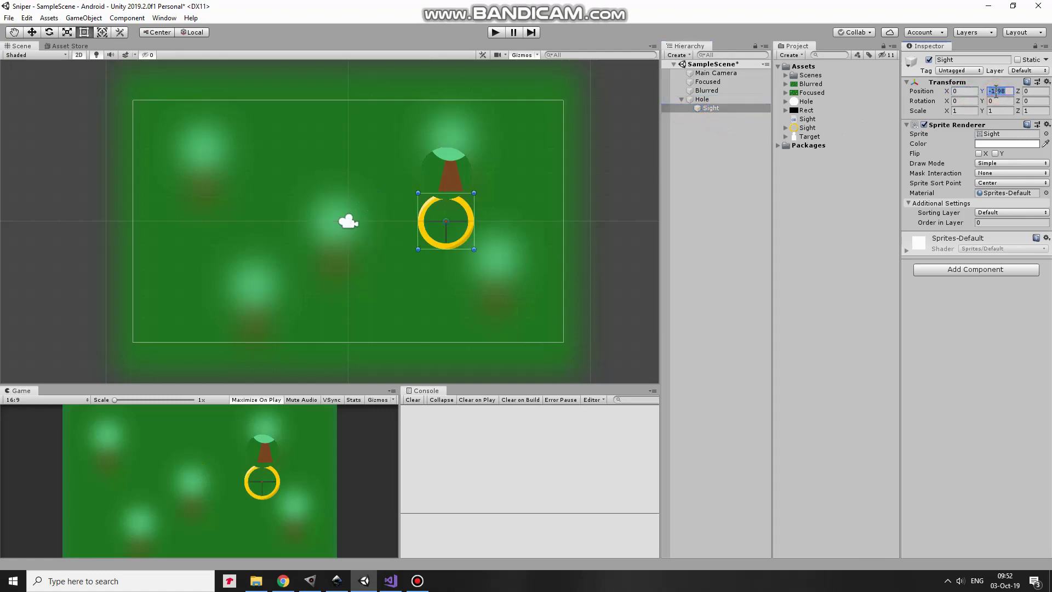
{"action": "type", "text": "0"}
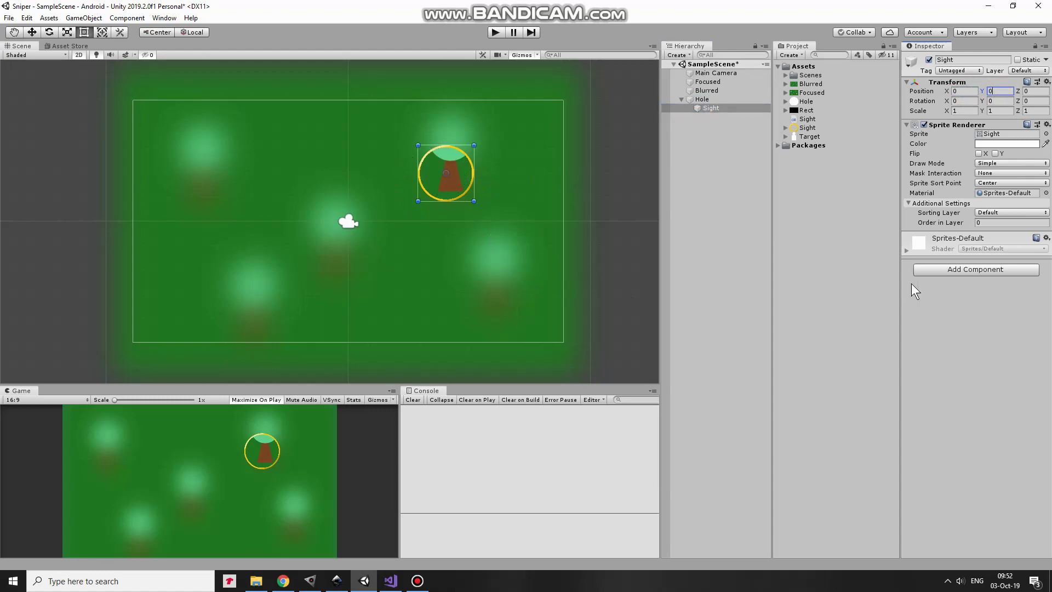
Set Sight's Order in Layer to 5 and shift the Hole scope slightly left
{"action": "left_click", "coordinate": [987, 223]}
{"action": "type", "text": "5"}
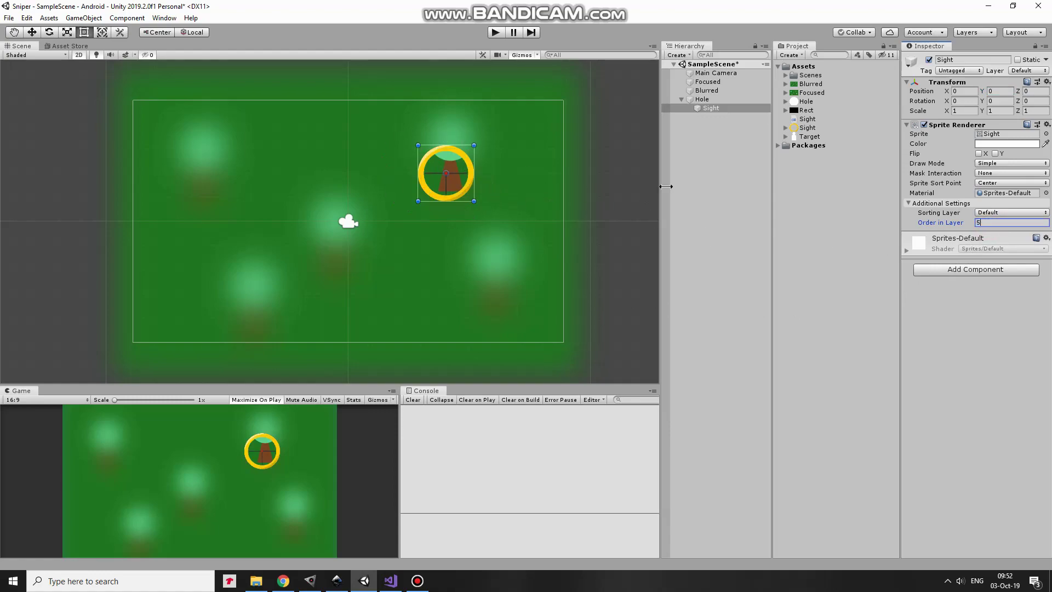
{"action": "left_click", "coordinate": [721, 97]}
{"action": "mouse_move", "coordinate": [465, 182]}
{"action": "left_mouse_down"}
{"action": "mouse_move", "coordinate": [453, 169]}
{"action": "mouse_move", "coordinate": [496, 262]}
{"action": "mouse_move", "coordinate": [229, 229]}
{"action": "mouse_move", "coordinate": [383, 185]}
{"action": "mouse_move", "coordinate": [445, 202]}
{"action": "mouse_move", "coordinate": [458, 184]}
{"action": "left_mouse_up"}
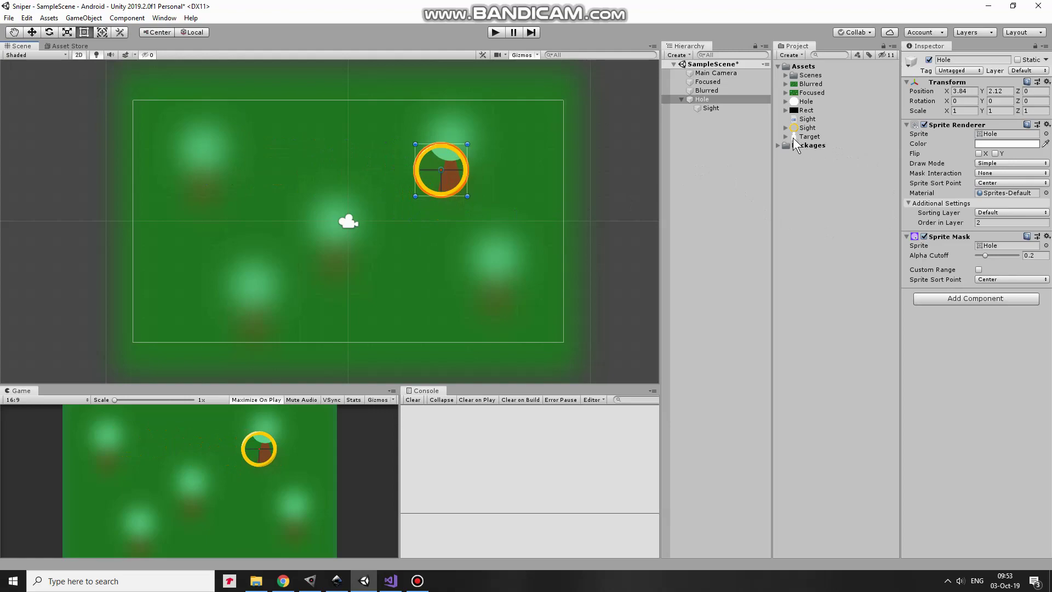
Add a Target at upper left (order 4, Visible Inside Mask) and move Hole onto the upper-right tree
{"action": "left_click_drag", "start_coordinate": [794, 137], "coordinate": [259, 180]}
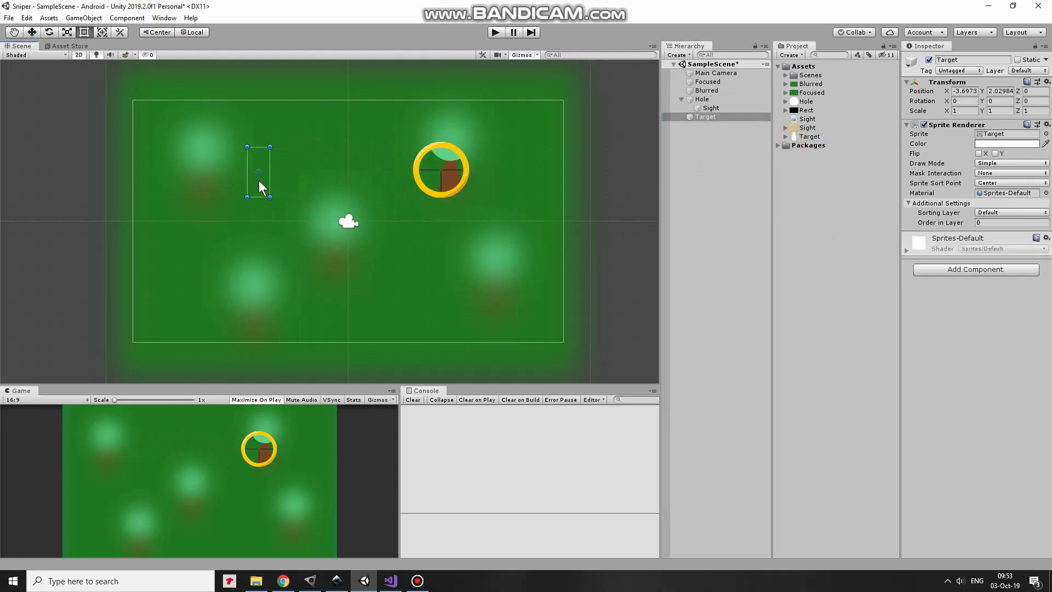
{"action": "left_click", "coordinate": [992, 223]}
{"action": "type", "text": "4"}
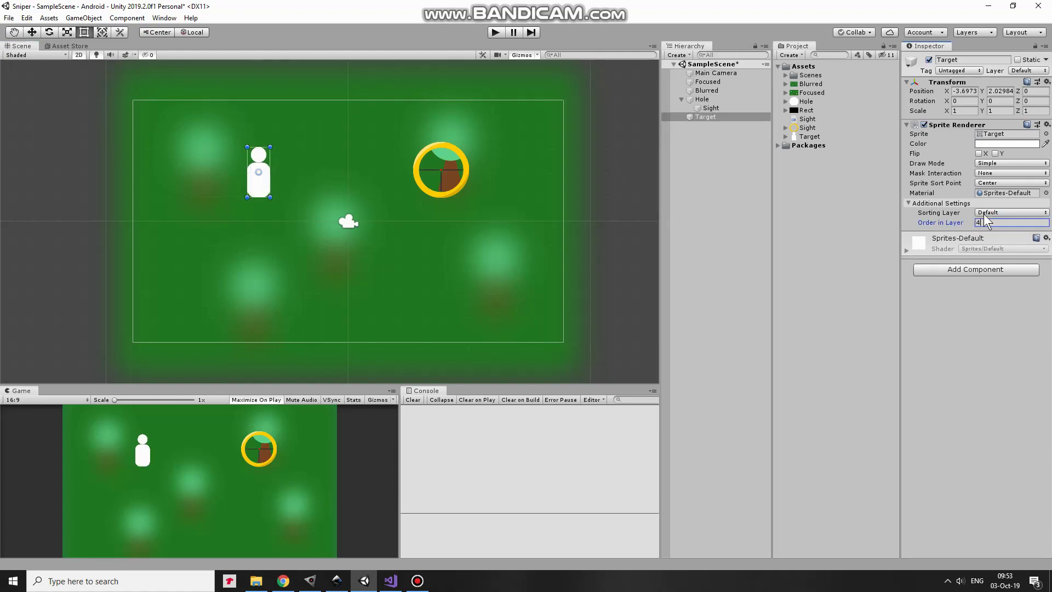
{"action": "left_click", "coordinate": [990, 173]}
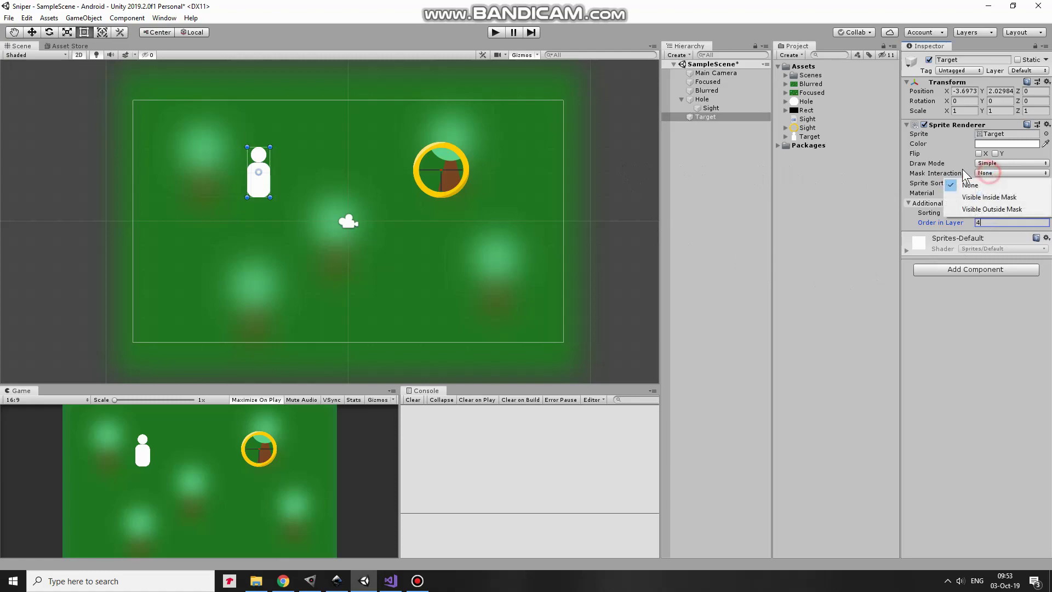
{"action": "left_click", "coordinate": [989, 197]}
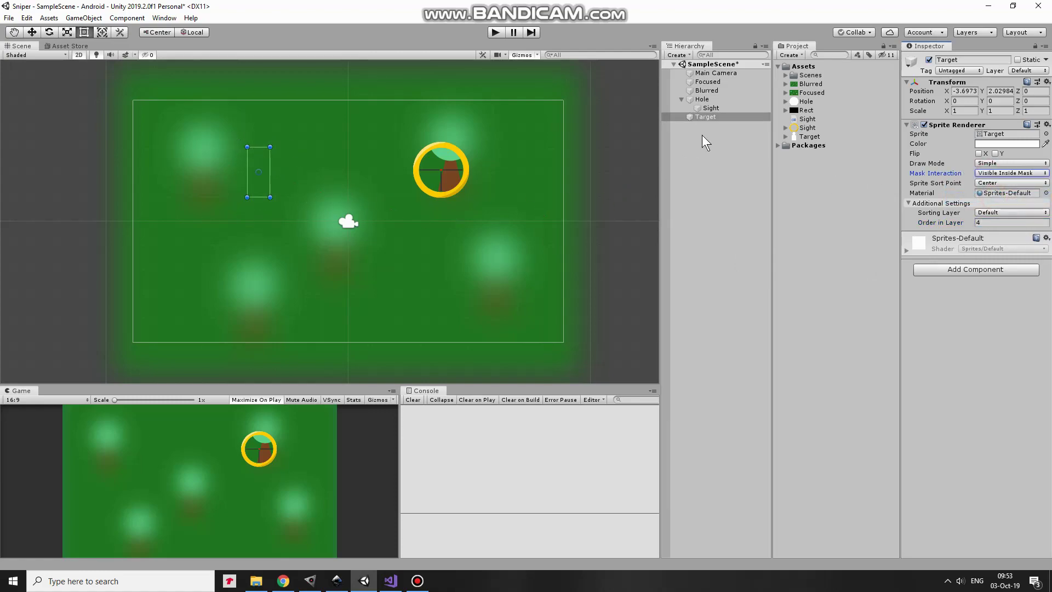
{"action": "left_click", "coordinate": [702, 99]}
{"action": "mouse_move", "coordinate": [457, 185]}
{"action": "left_mouse_down"}
{"action": "mouse_move", "coordinate": [288, 200]}
{"action": "mouse_move", "coordinate": [271, 171]}
{"action": "mouse_move", "coordinate": [230, 169]}
{"action": "mouse_move", "coordinate": [275, 186]}
{"action": "mouse_move", "coordinate": [409, 195]}
{"action": "mouse_move", "coordinate": [462, 179]}
{"action": "left_mouse_up"}
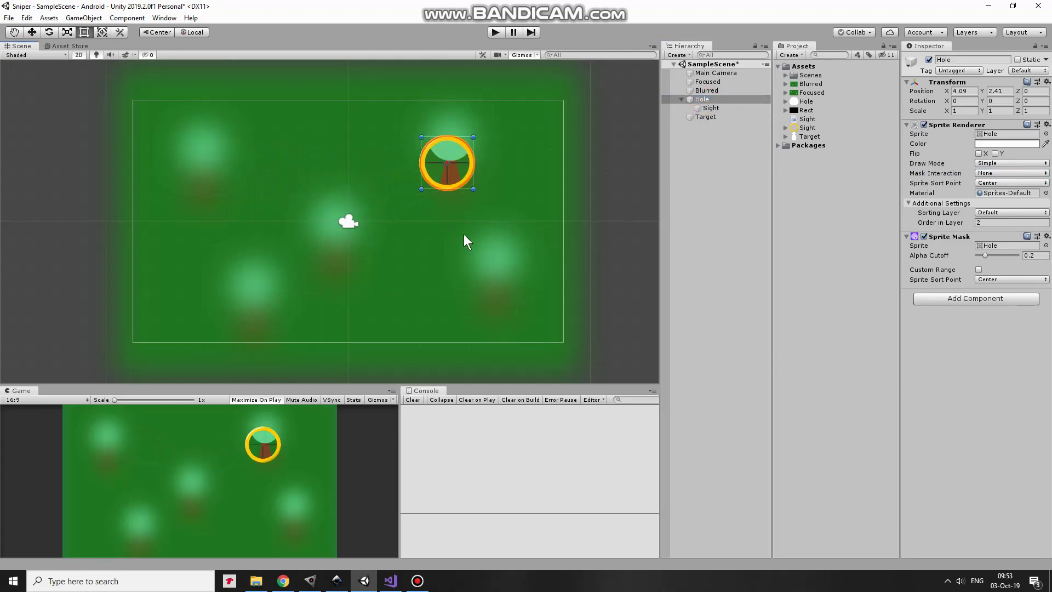
Add Target (1) and Target (2), each with Order in Layer 4 and Visible Inside Mask
{"action": "left_click_drag", "start_coordinate": [806, 136], "coordinate": [467, 256]}
{"action": "left_click", "coordinate": [713, 116]}
{"action": "left_click", "coordinate": [719, 126]}
{"action": "left_click", "coordinate": [981, 222]}
{"action": "type", "text": "4"}
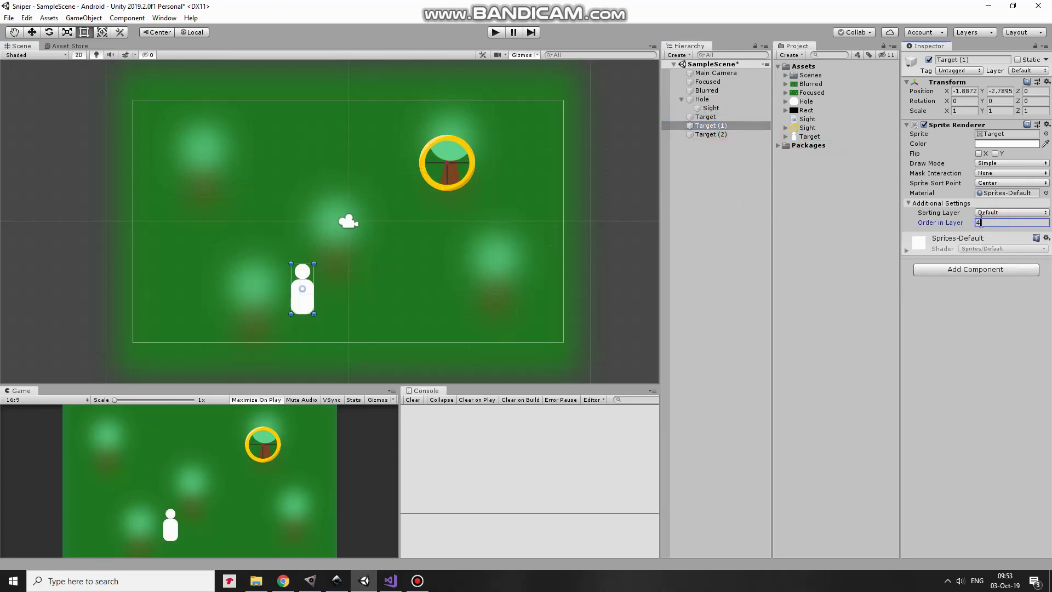
{"action": "left_click", "coordinate": [711, 134]}
{"action": "left_click", "coordinate": [1011, 222]}
{"action": "type", "text": "4"}
{"action": "left_click", "coordinate": [1011, 172]}
{"action": "left_click", "coordinate": [992, 184]}
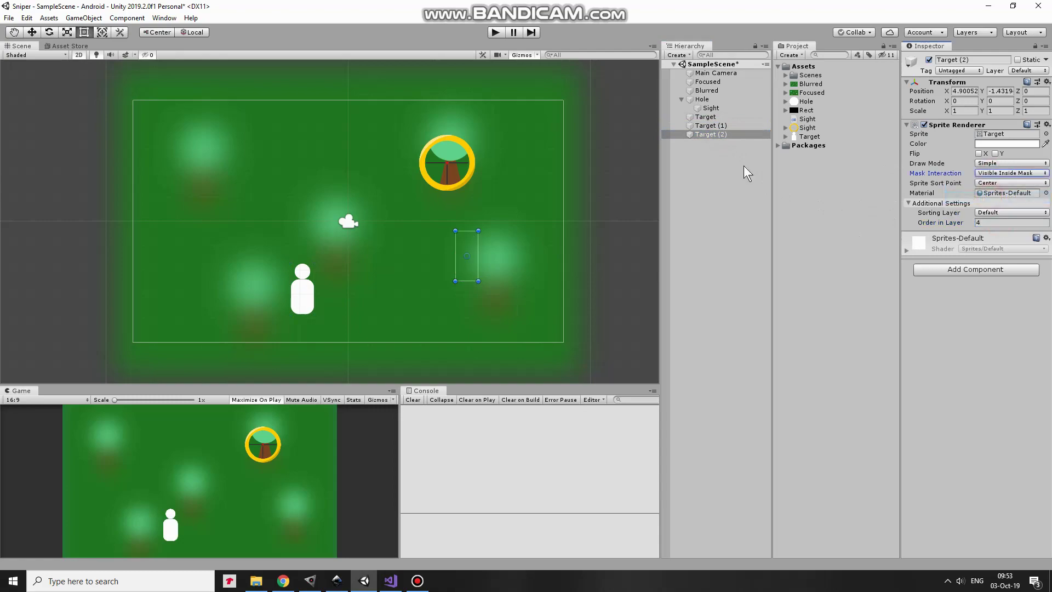
{"action": "left_click", "coordinate": [711, 126]}
{"action": "left_click", "coordinate": [1011, 172]}
{"action": "left_click", "coordinate": [992, 183]}
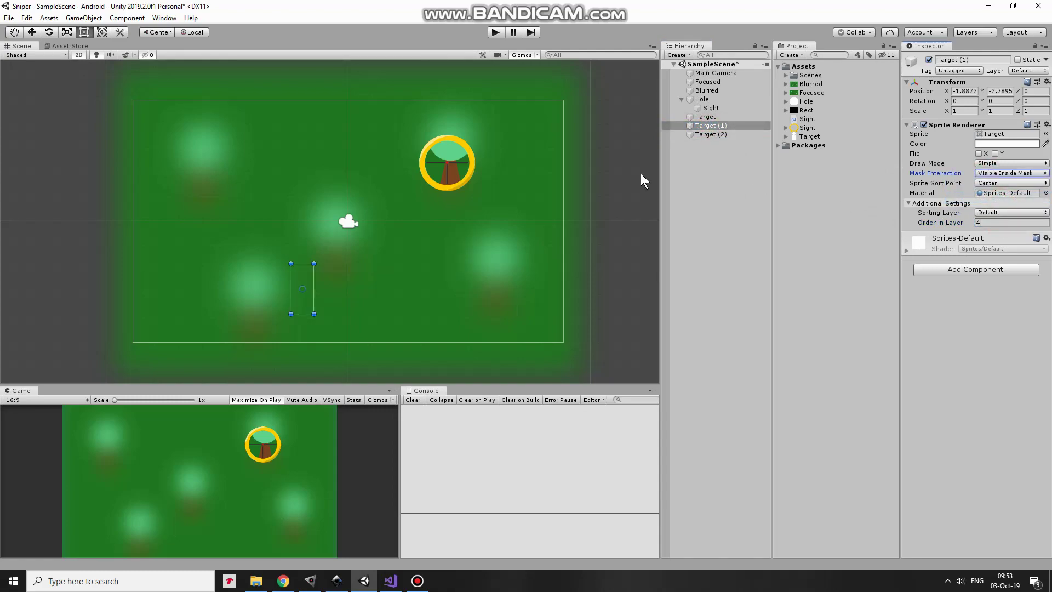
Review the Target, Hole, Blurred and Focused settings, then open the Sight script
{"action": "left_click", "coordinate": [705, 117]}
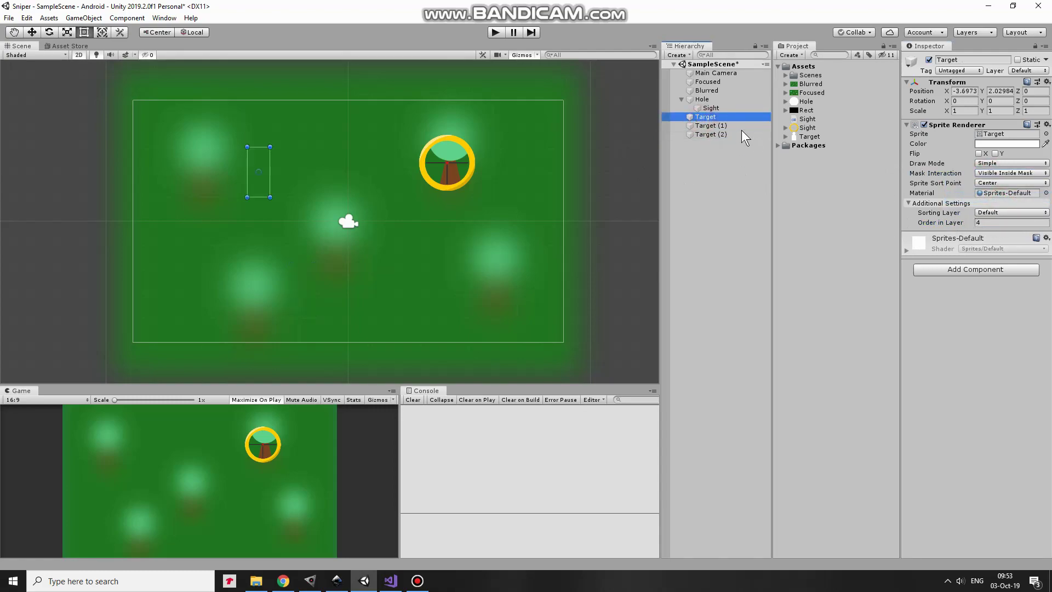
{"action": "left_click", "coordinate": [703, 100]}
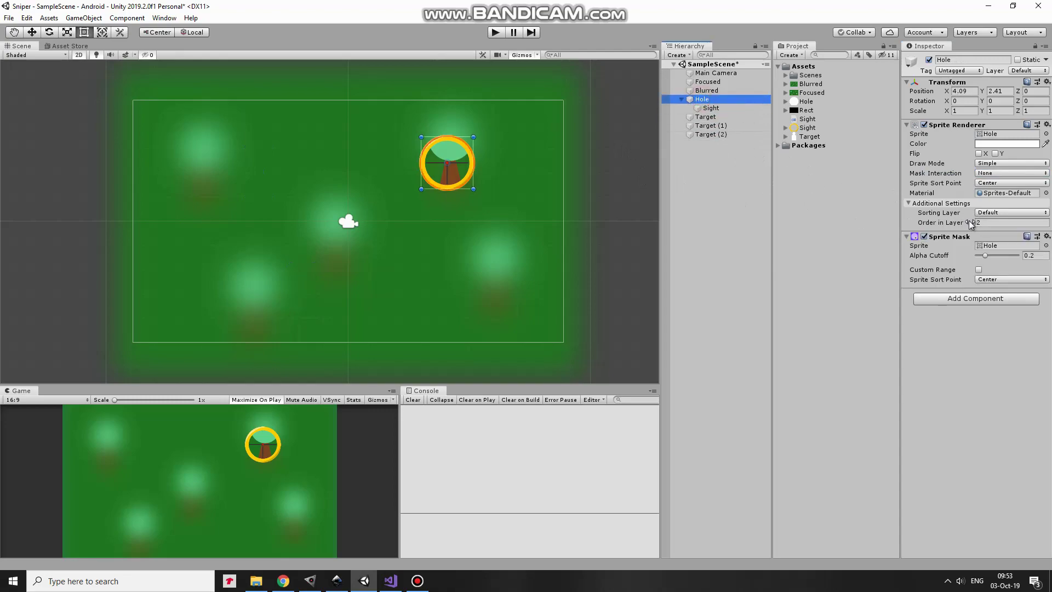
{"action": "left_click", "coordinate": [713, 90]}
{"action": "left_click", "coordinate": [712, 82]}
{"action": "left_click", "coordinate": [807, 119]}
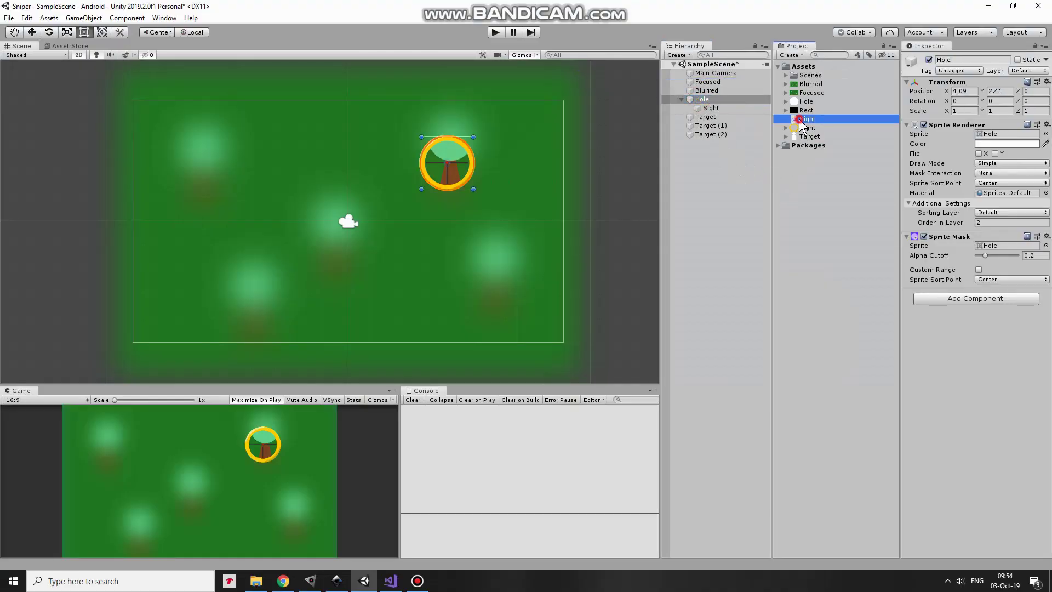
{"action": "left_click", "coordinate": [394, 583]}
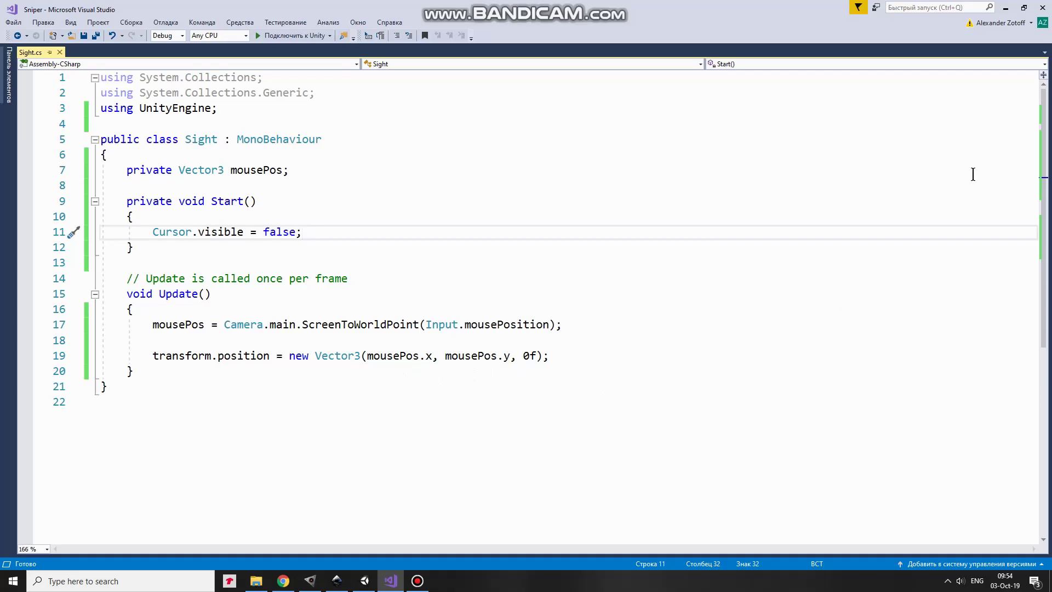
Attach the Sight script to Hole and enter Play mode to test the scope
{"action": "left_click", "coordinate": [1006, 7]}
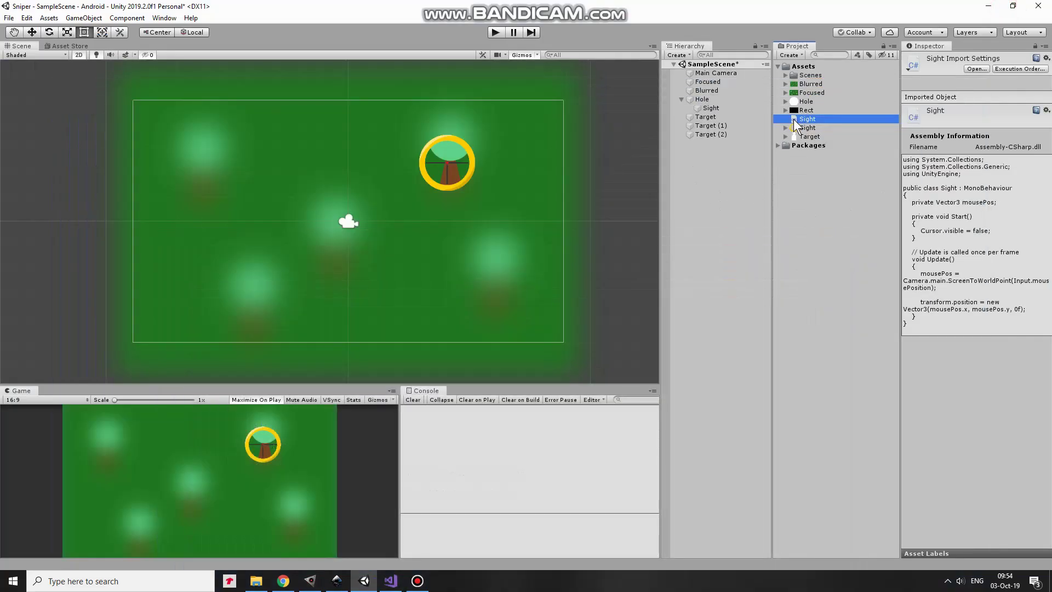
{"action": "left_click_drag", "start_coordinate": [793, 120], "coordinate": [705, 99]}
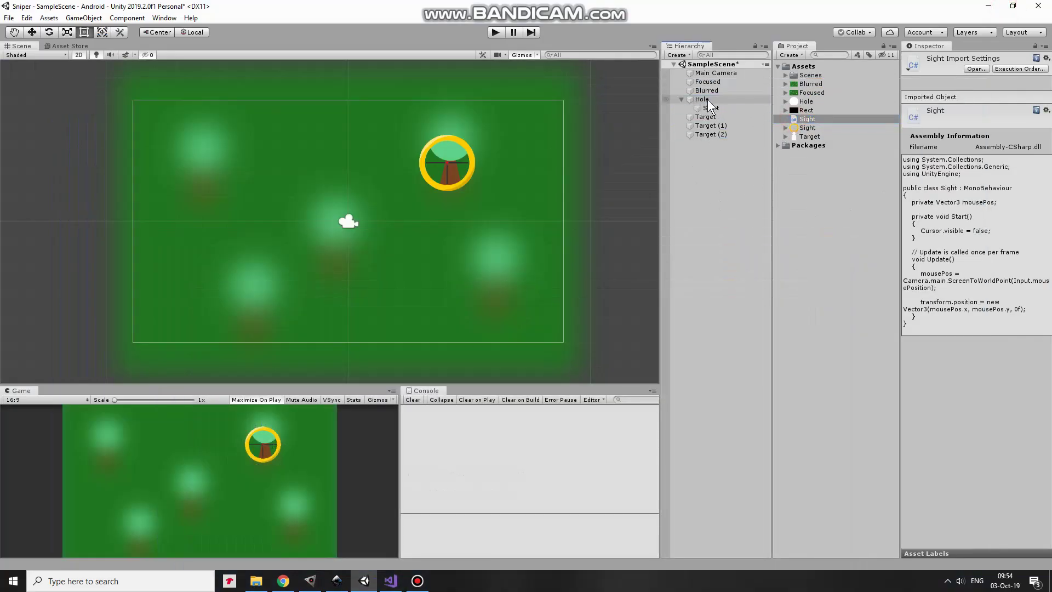
{"action": "left_click", "coordinate": [495, 33]}
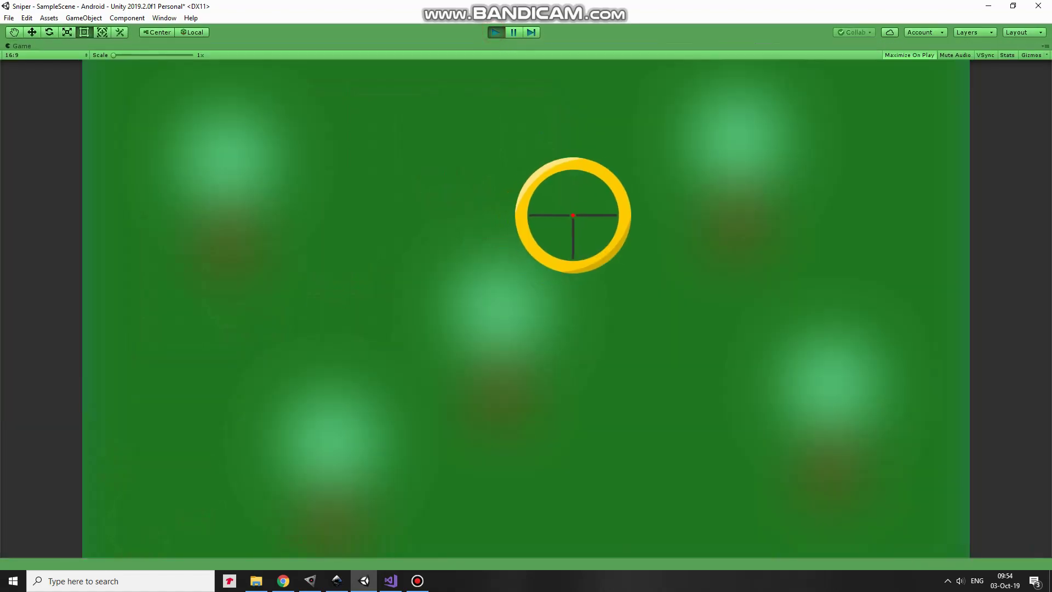